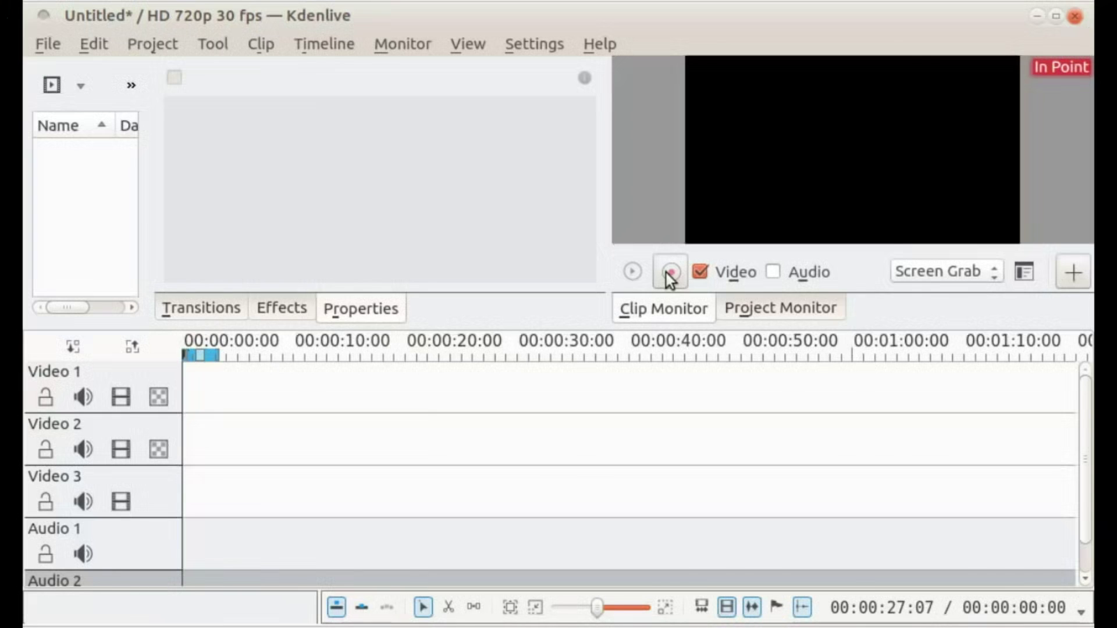
# - Open the VideoBench desktop folder with its six videos, then bring the untitled 1080p Kdenlive project forward
pyautogui.click(1036, 19)
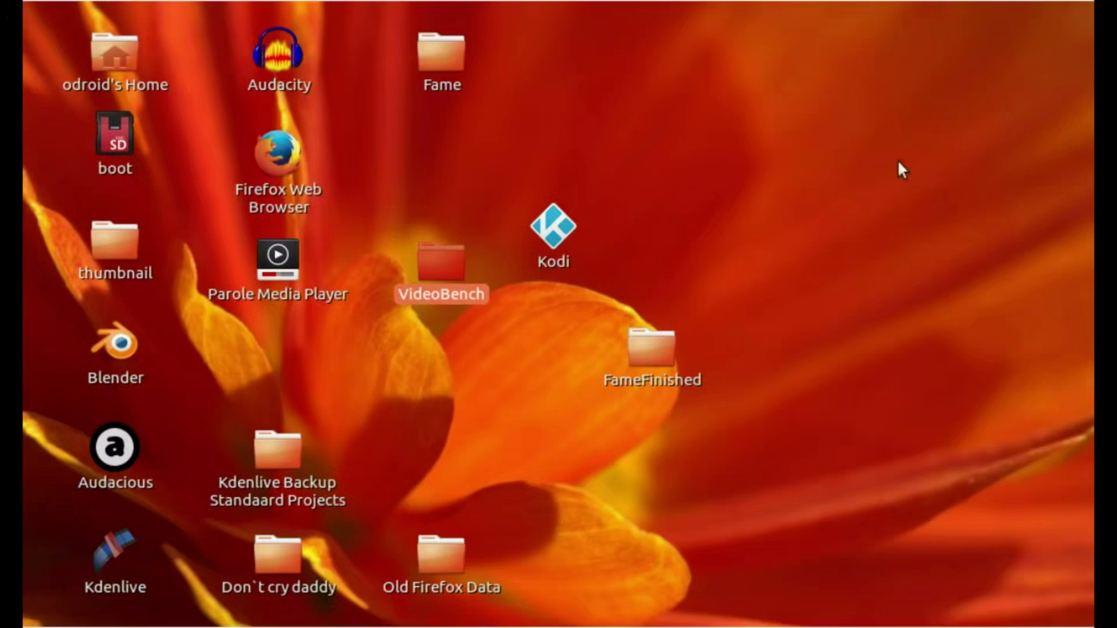
pyautogui.doubleClick(443, 272)
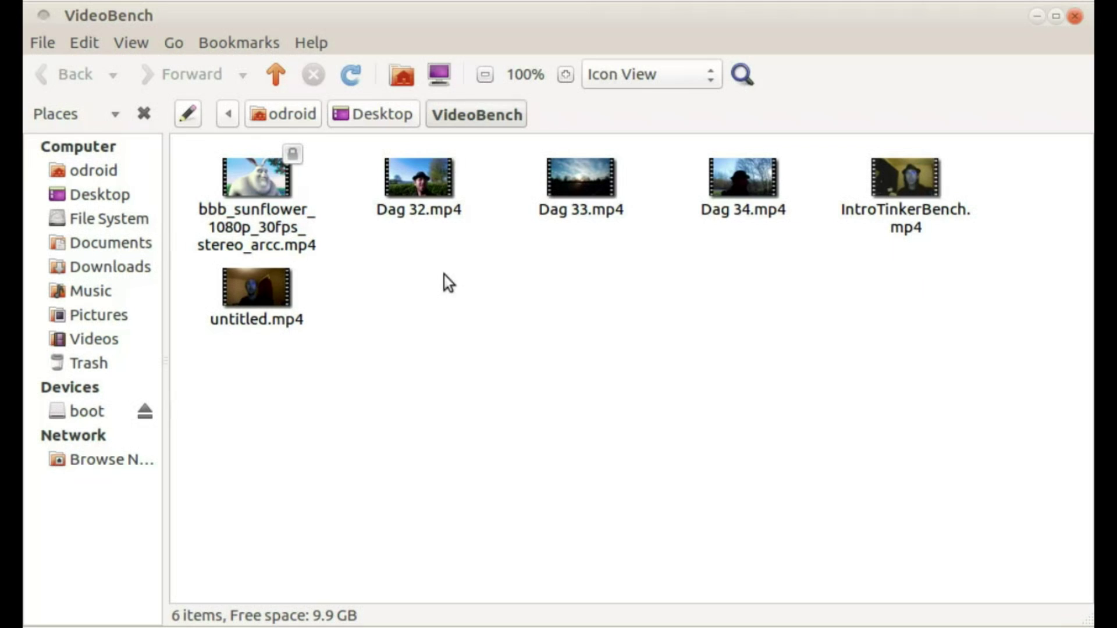
pyautogui.moveTo(269, 626)
pyautogui.click(371, 621)
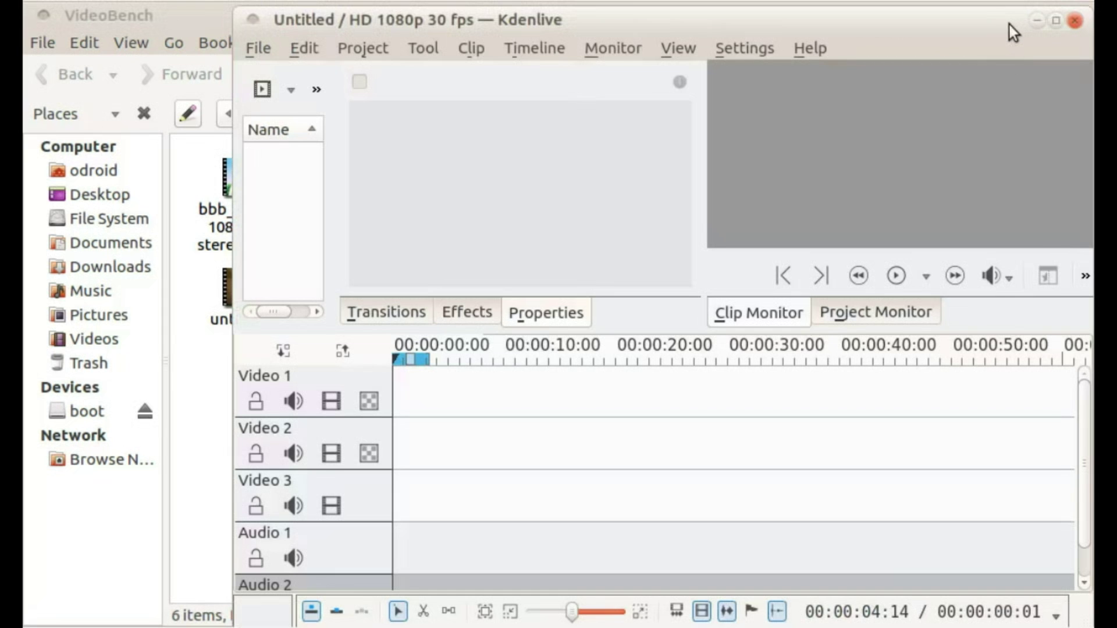
# - Add the bbb_sunflower video from VideoBench to the project bin and place it on the timeline
pyautogui.click(1035, 21)
pyautogui.click(1035, 21)
pyautogui.moveTo(457, 627)
pyautogui.click(207, 618)
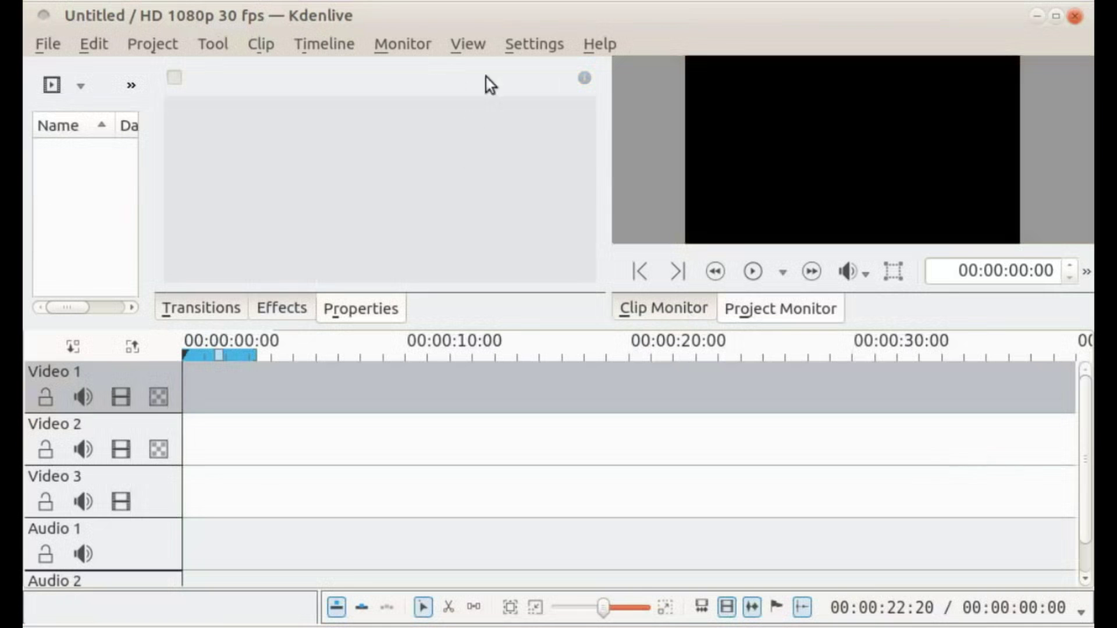
pyautogui.click(264, 617)
pyautogui.moveTo(690, 389); pyautogui.dragTo(138, 220)
pyautogui.moveTo(103, 159); pyautogui.dragTo(185, 394)
# - Split the Big Buck Bunny clip at 05:00 with the razor tool
pyautogui.moveTo(239, 577); pyautogui.dragTo(621, 620)
pyautogui.click(628, 608)
pyautogui.hscroll(-5, 610, 583)
pyautogui.click(448, 608)
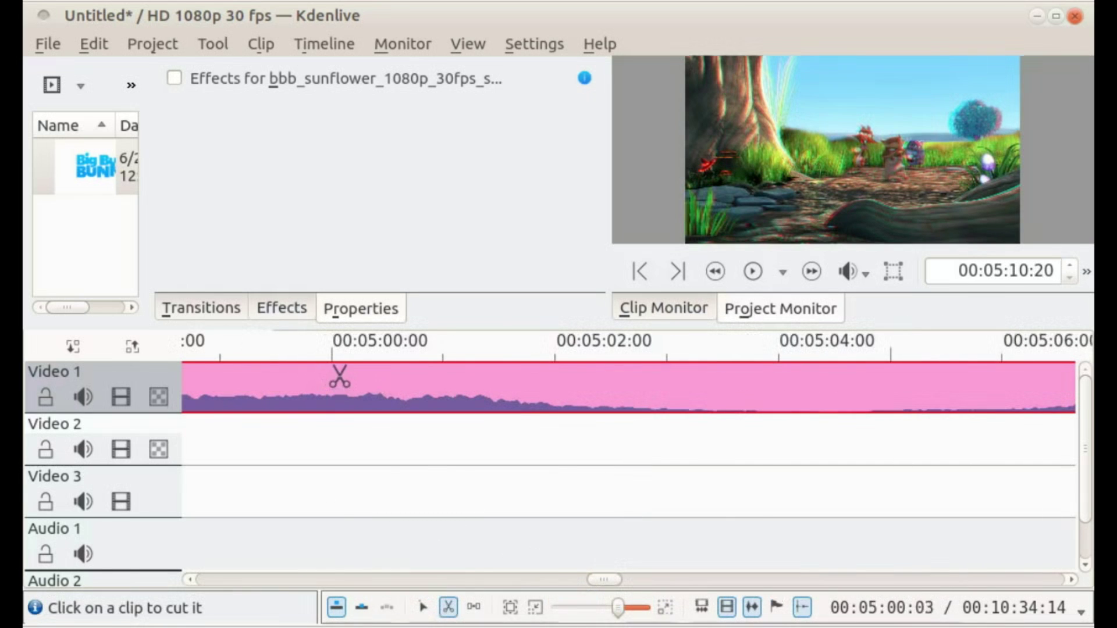
pyautogui.click(332, 379)
pyautogui.click(423, 606)
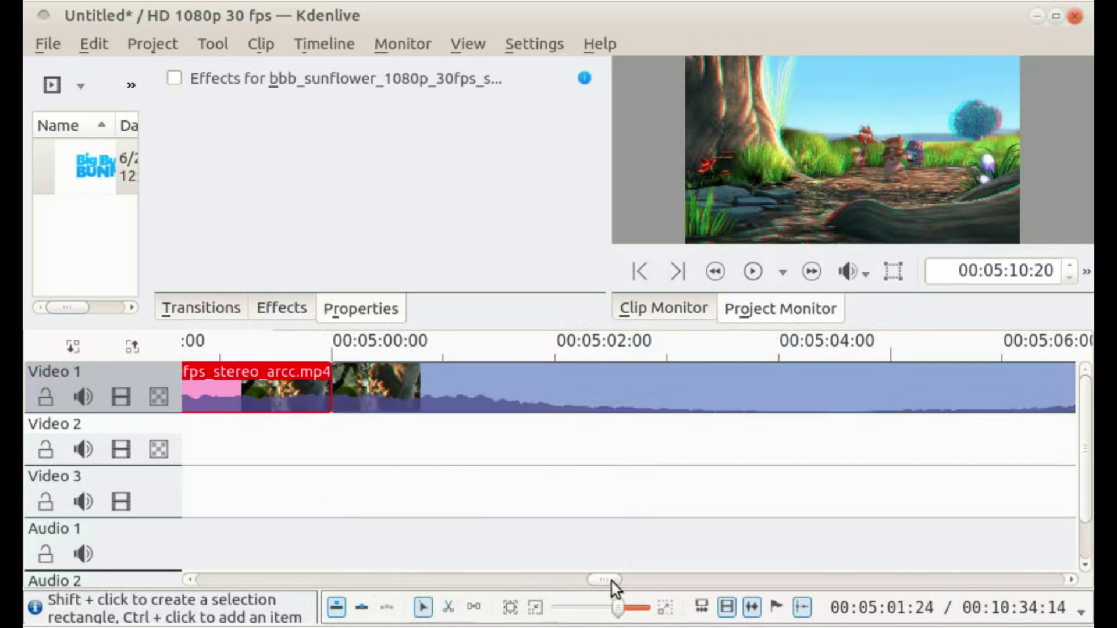
# - Move the clip's right part onto Video 2 so it starts at 04:41
pyautogui.scroll(-2, 605, 605)
pyautogui.moveTo(606, 592); pyautogui.dragTo(587, 593)
pyautogui.moveTo(988, 388); pyautogui.dragTo(653, 439)
pyautogui.moveTo(606, 581); pyautogui.dragTo(598, 591)
pyautogui.moveTo(930, 442); pyautogui.dragTo(357, 442)
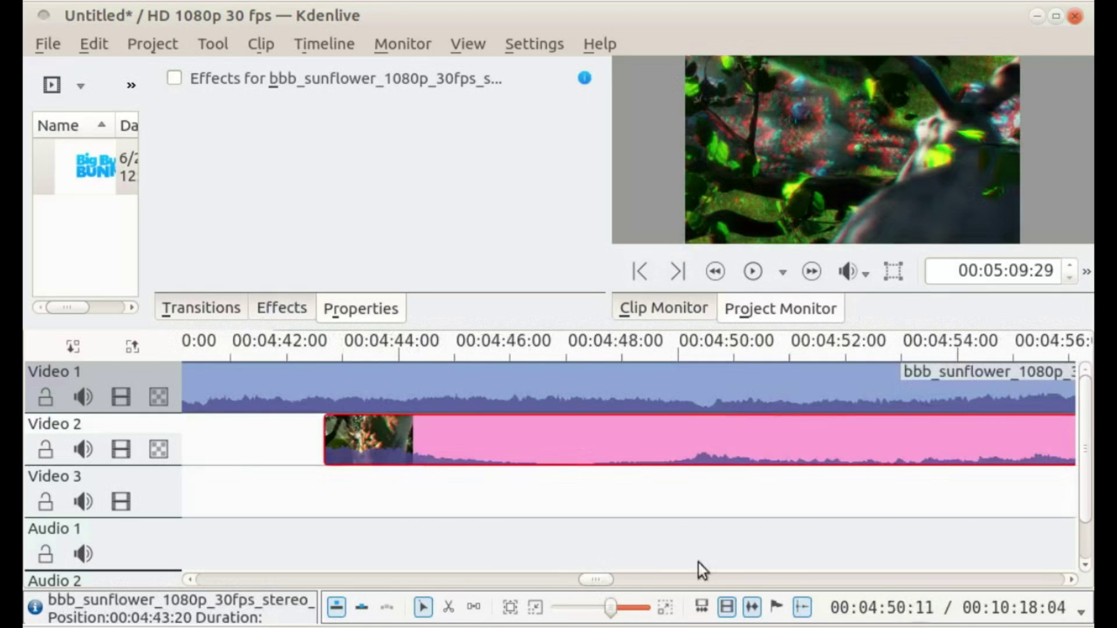
pyautogui.moveTo(596, 580); pyautogui.dragTo(591, 583)
pyautogui.moveTo(621, 434); pyautogui.dragTo(473, 420)
# - Add a Dissolve transition between the overlapping Video 1 and Video 2 clips
pyautogui.rightClick(500, 385)
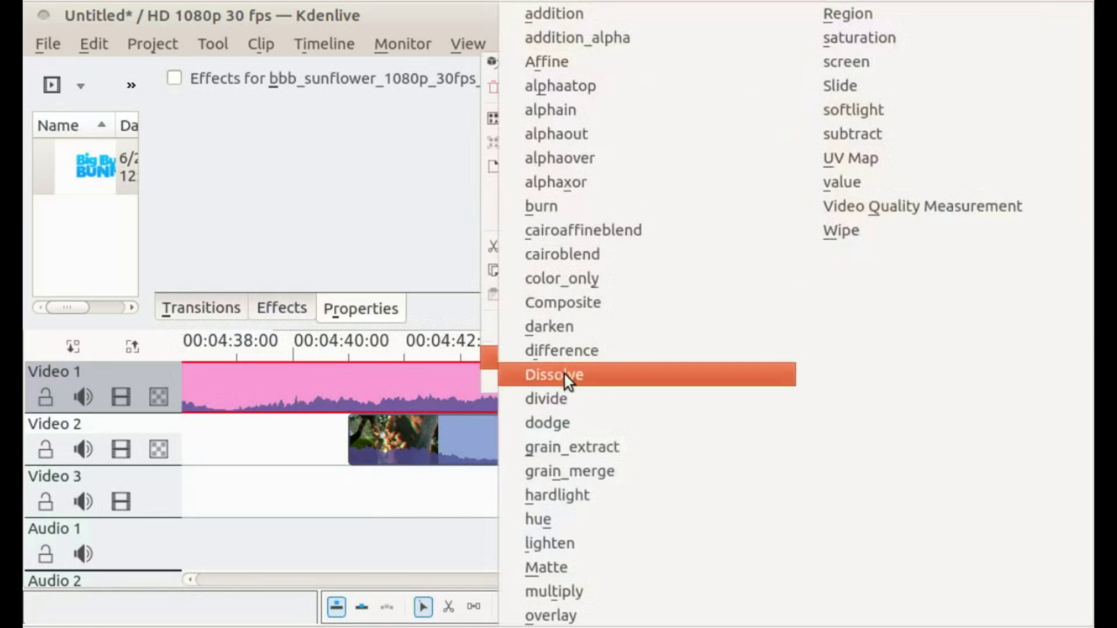
pyautogui.click(564, 377)
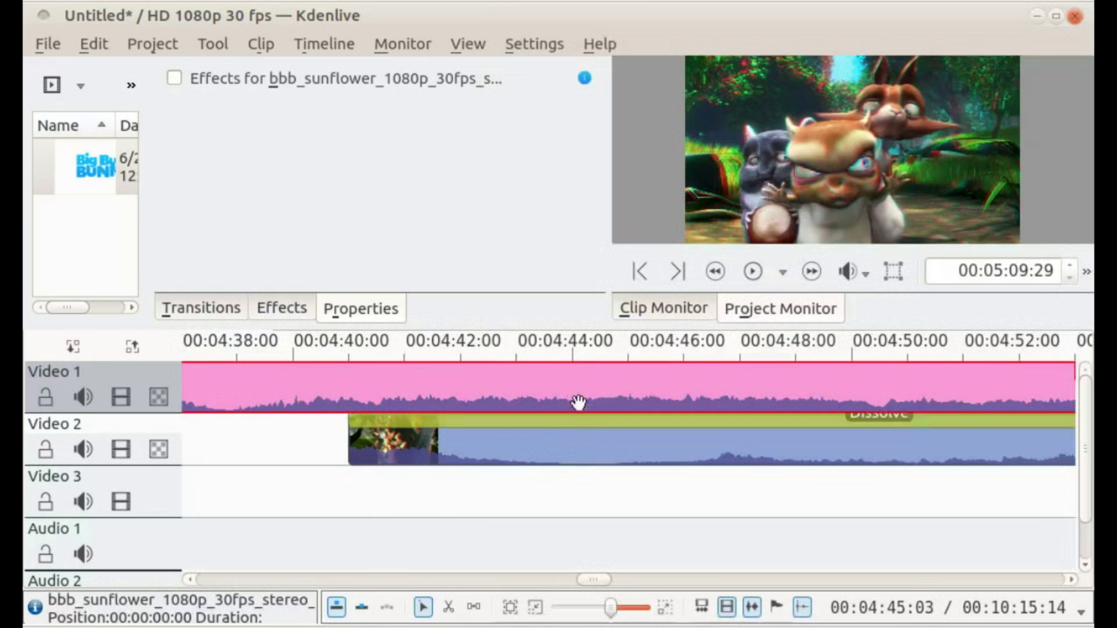
pyautogui.click(578, 419)
pyautogui.moveTo(584, 579); pyautogui.dragTo(696, 563)
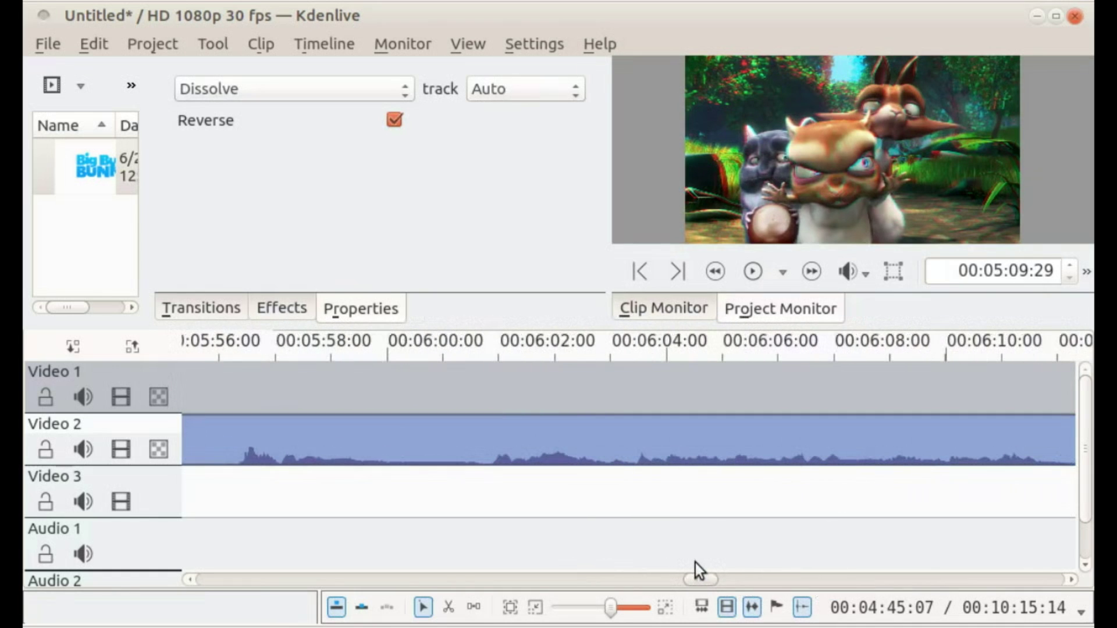
# - Cut the Video 2 clip at 06:00 and reposition the resulting piece on the other track
pyautogui.click(448, 607)
pyautogui.click(444, 437)
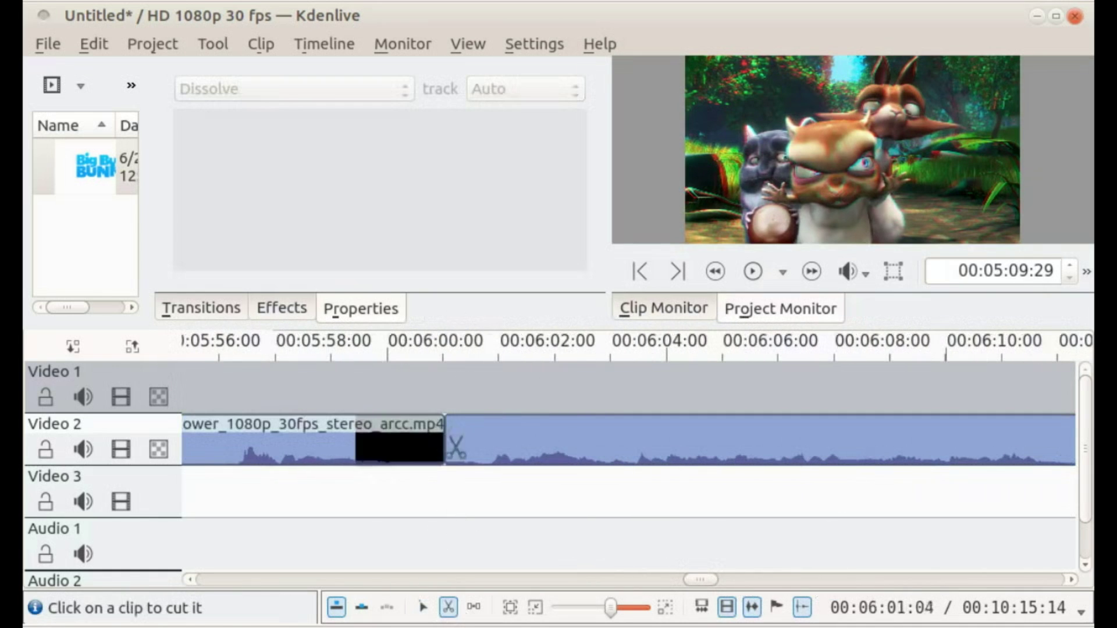
pyautogui.click(423, 607)
pyautogui.moveTo(591, 442); pyautogui.dragTo(326, 437)
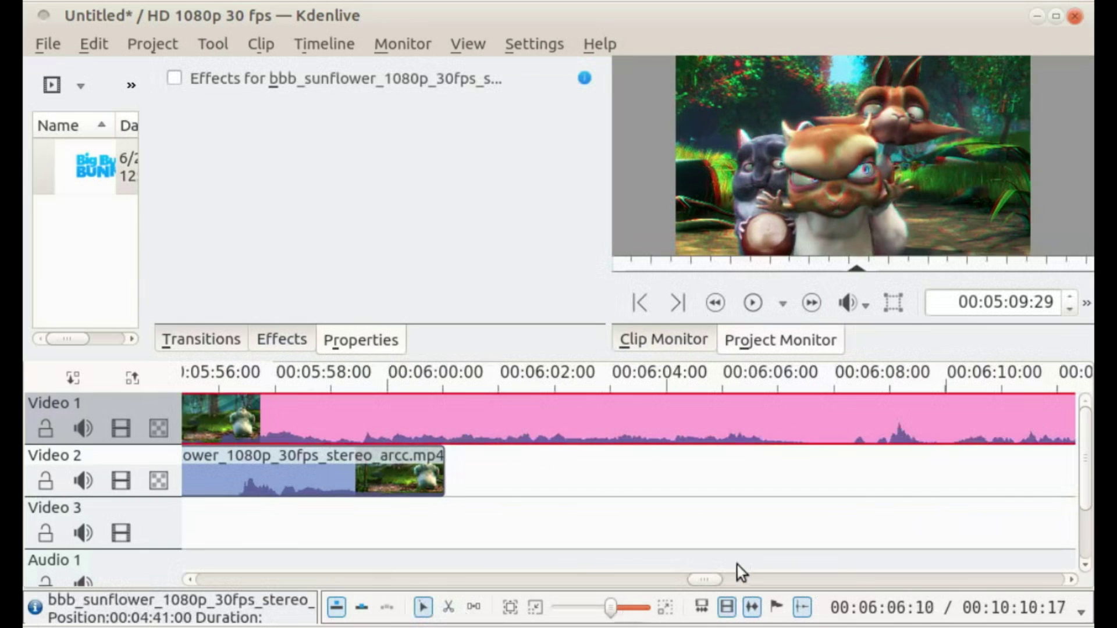
pyautogui.moveTo(707, 579); pyautogui.dragTo(696, 578)
pyautogui.moveTo(655, 431); pyautogui.dragTo(407, 426)
# - Add a Dissolve transition to the new overlap and change its type to difference
pyautogui.rightClick(407, 426)
pyautogui.moveTo(465, 390)
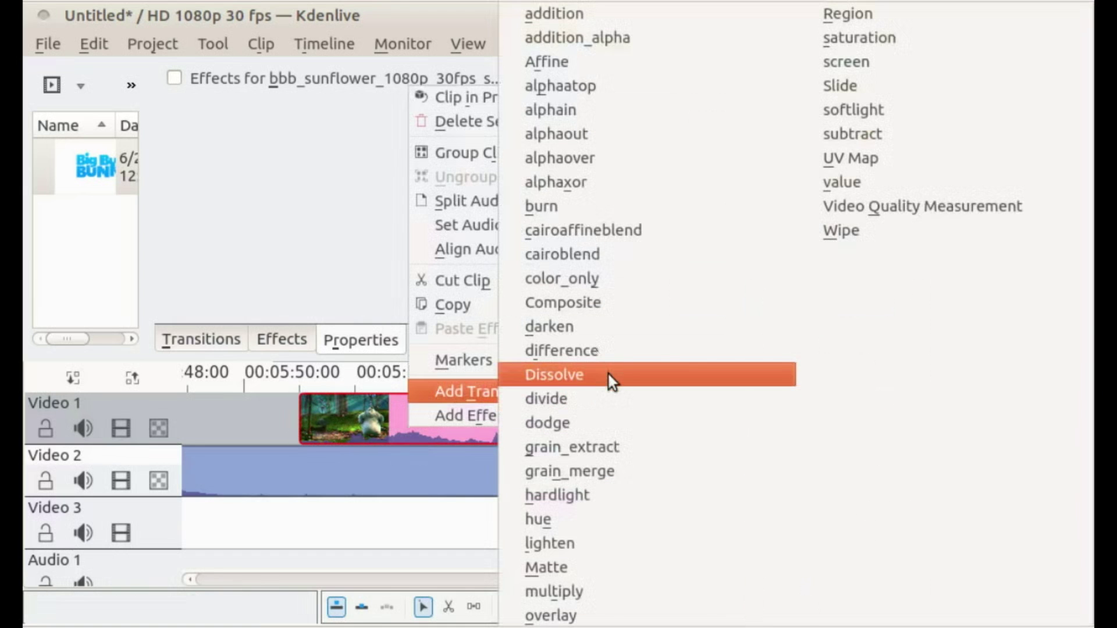
pyautogui.click(608, 374)
pyautogui.moveTo(695, 577)
pyautogui.mouseDown()
pyautogui.moveTo(600, 577)
pyautogui.moveTo(697, 578)
pyautogui.mouseUp()
pyautogui.click(648, 434)
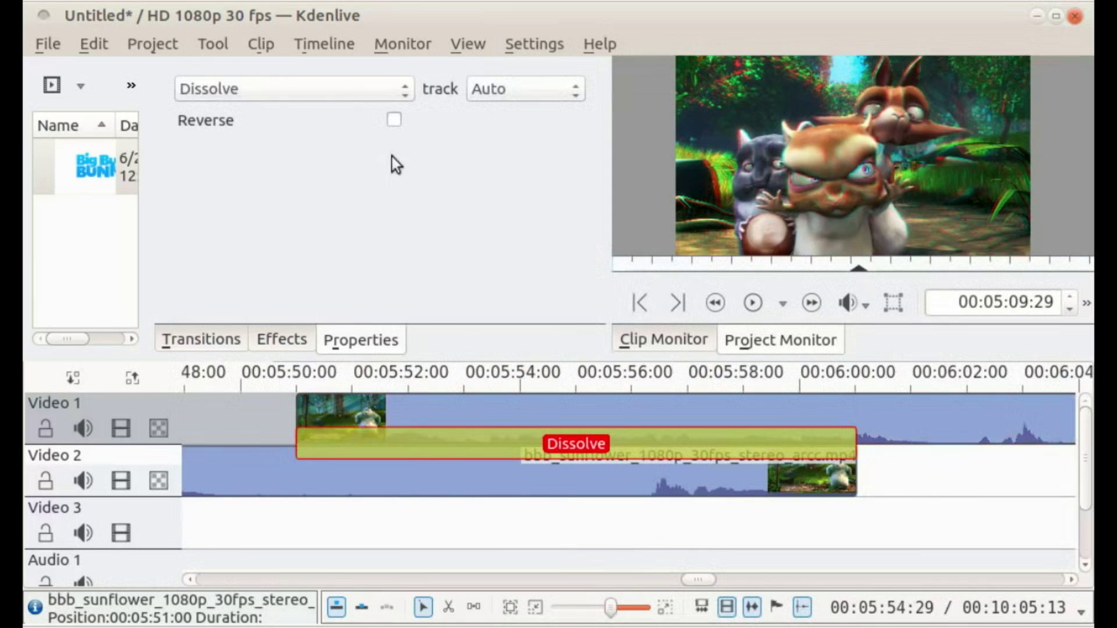
pyautogui.click(343, 93)
pyautogui.click(329, 193)
pyautogui.moveTo(697, 579); pyautogui.dragTo(1045, 548)
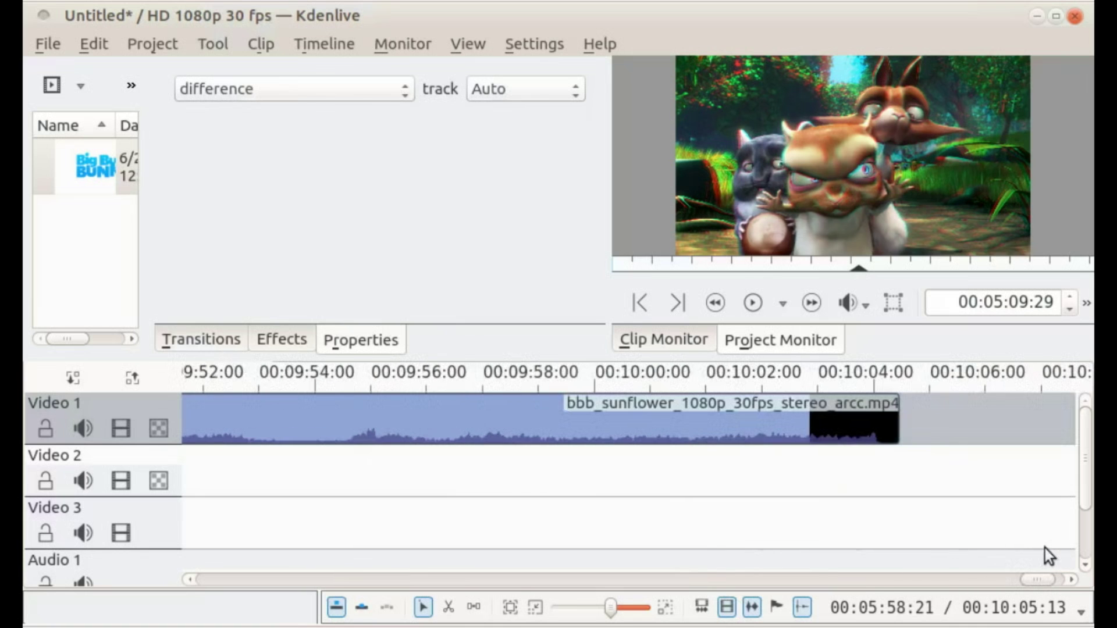
# - Split the Video 1 clip at 10:00 and move its final piece down to Video 2
pyautogui.press('x')
pyautogui.click(651, 416)
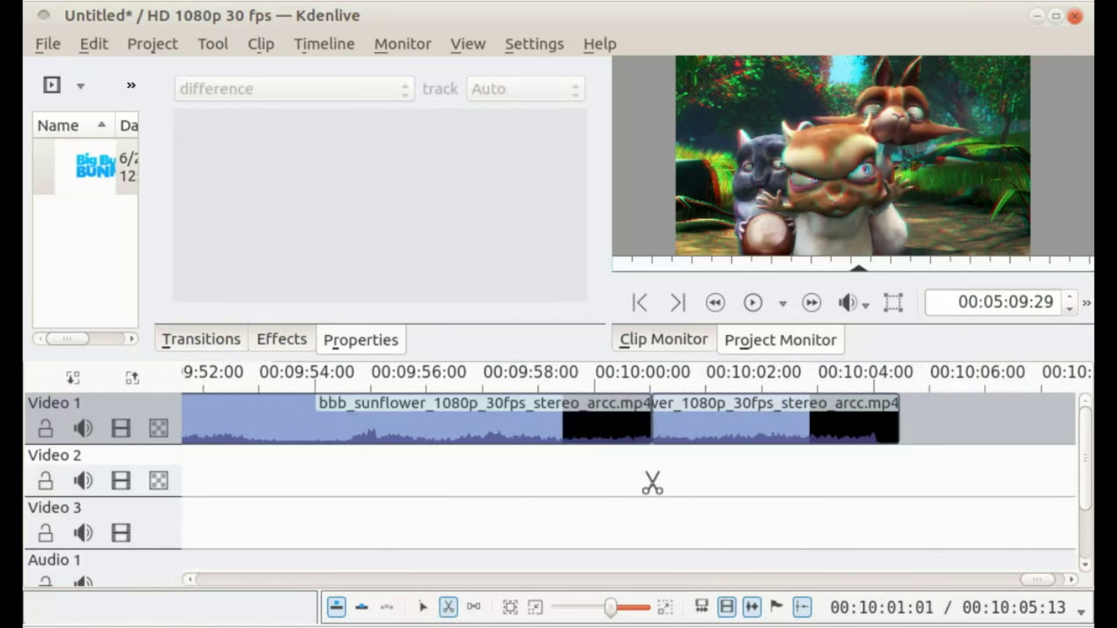
pyautogui.moveTo(693, 428); pyautogui.dragTo(445, 480)
# - Add an overlay transition across the new overlap near 09:56 and preview it
pyautogui.rightClick(462, 480)
pyautogui.moveTo(482, 438)
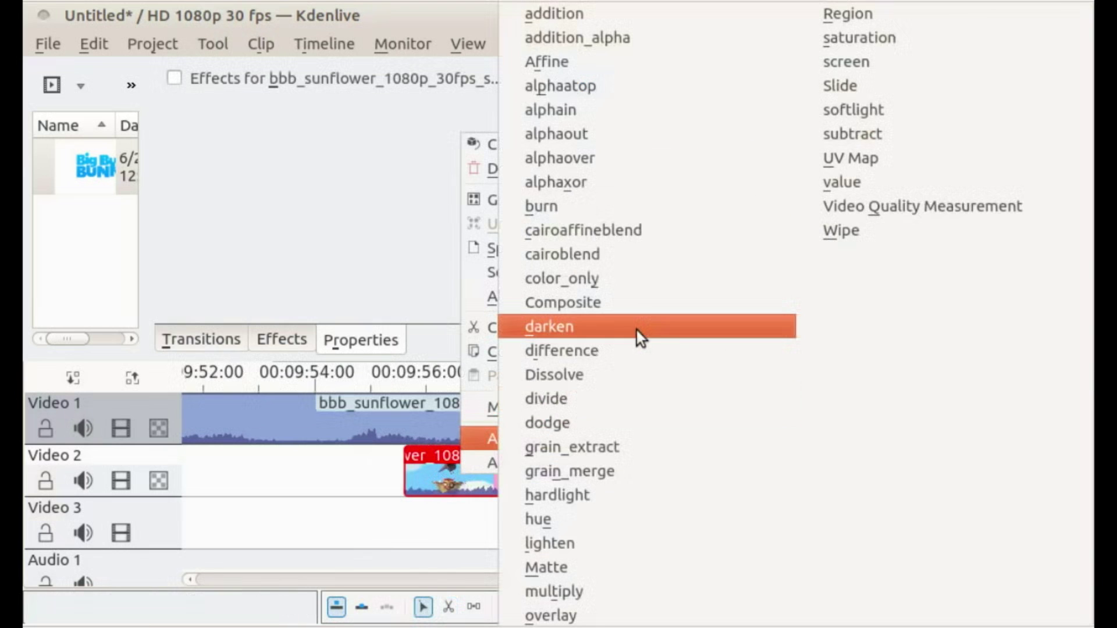
pyautogui.click(636, 331)
pyautogui.moveTo(644, 447); pyautogui.dragTo(652, 447)
pyautogui.click(436, 378)
pyautogui.press('space')
pyautogui.click(529, 387)
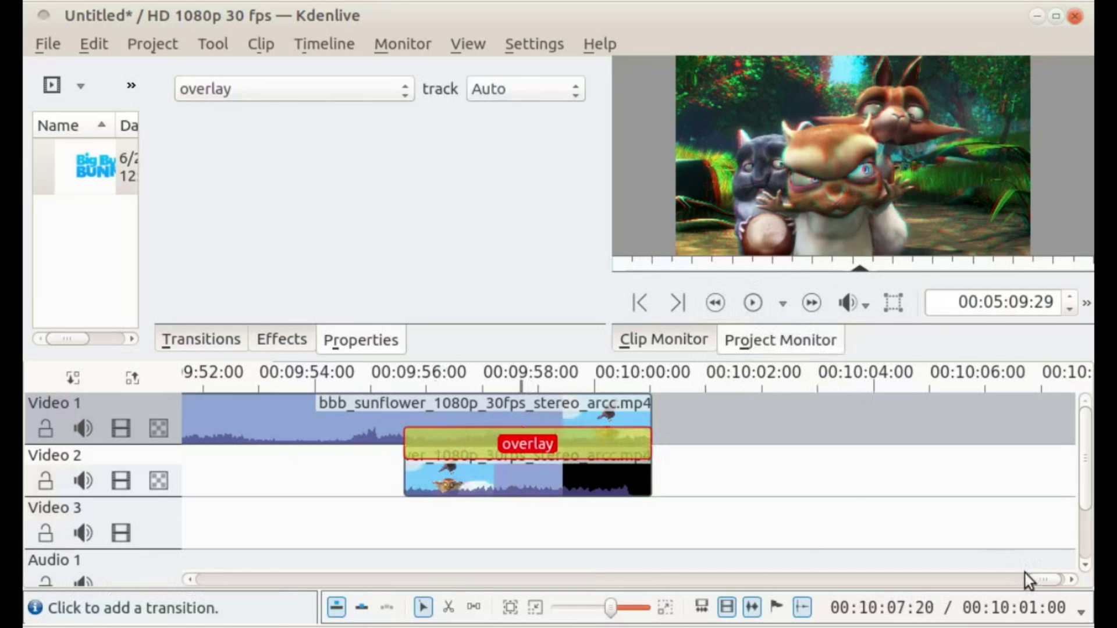
pyautogui.moveTo(644, 583); pyautogui.dragTo(1039, 568)
# - Import IntroTinkerBench.mp4 into the project bin and place it on Video 2 at 08:38
pyautogui.click(1036, 16)
pyautogui.click(817, 506)
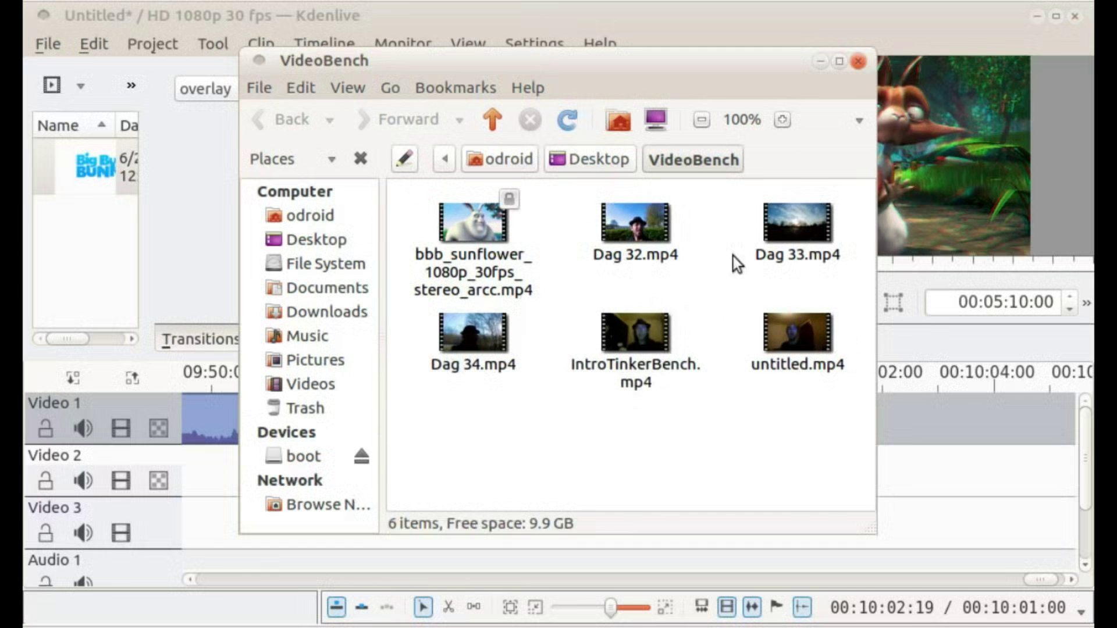
pyautogui.moveTo(635, 333); pyautogui.dragTo(87, 239)
pyautogui.moveTo(1041, 579); pyautogui.dragTo(1033, 582)
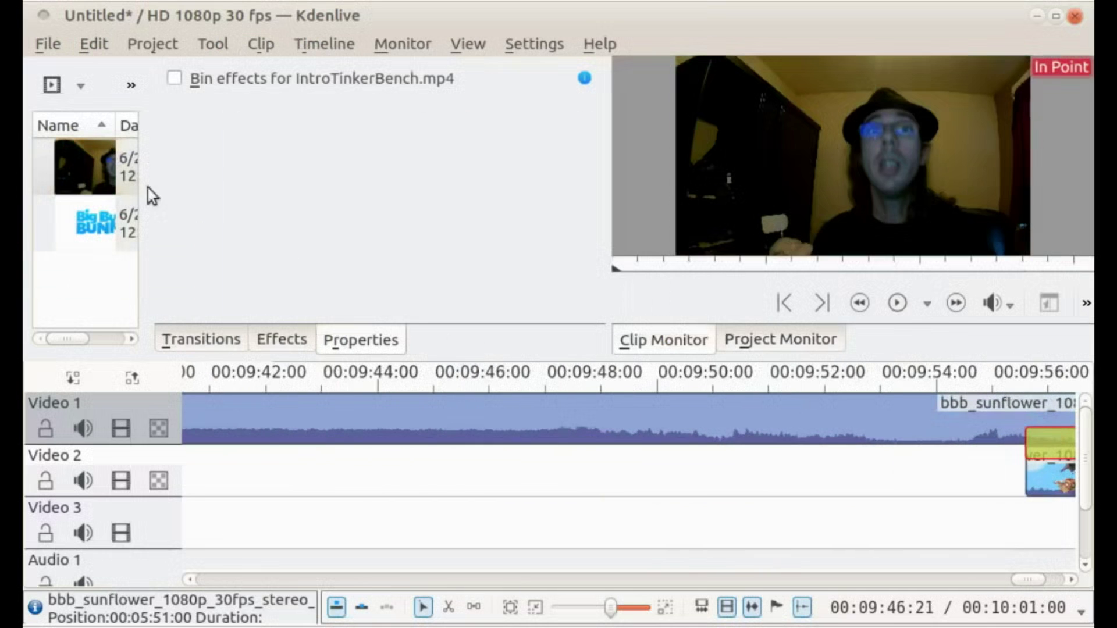
pyautogui.moveTo(85, 167); pyautogui.dragTo(509, 545)
pyautogui.click(582, 605)
pyautogui.moveTo(615, 583); pyautogui.dragTo(693, 474)
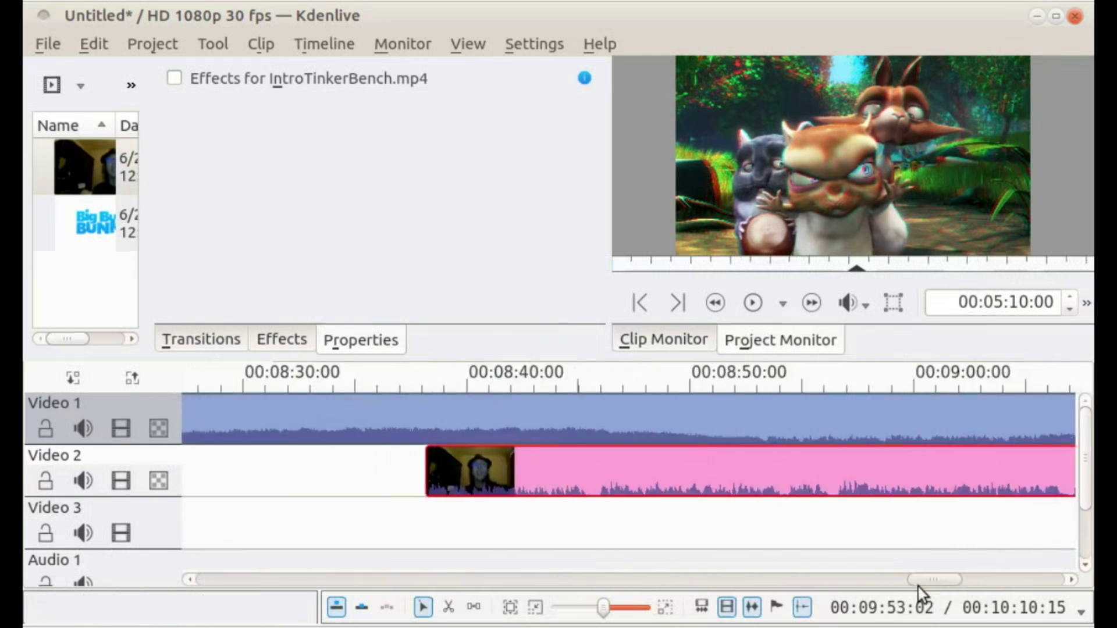
# - Attempt adding a transition from the Video 1 clip, then return to the selection tool
pyautogui.click(448, 607)
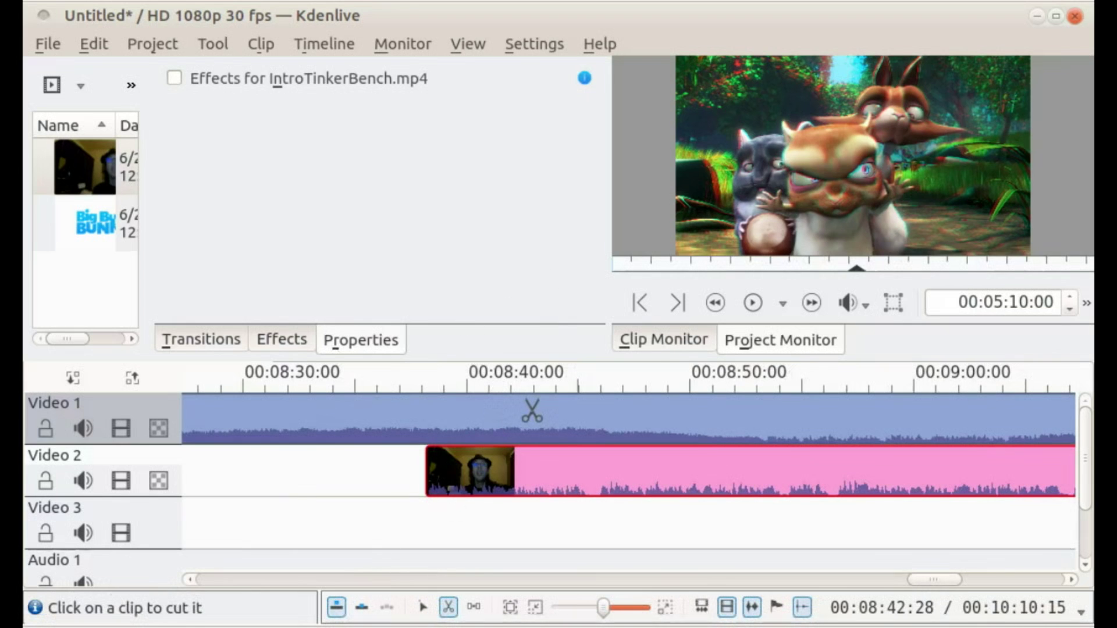
pyautogui.rightClick(583, 423)
pyautogui.moveTo(600, 389)
pyautogui.click(599, 352)
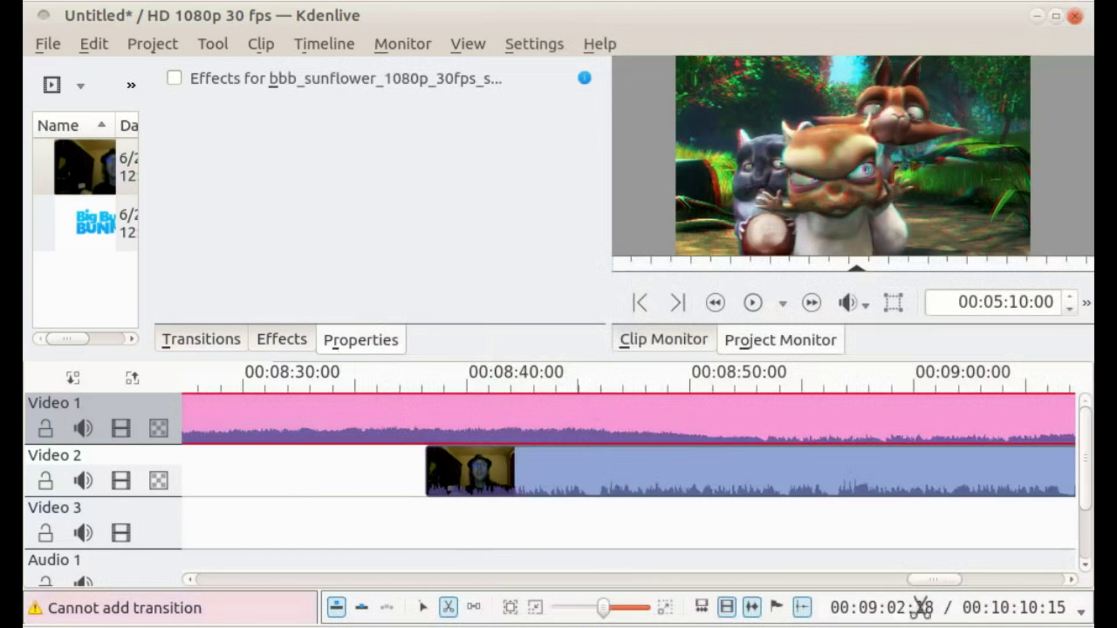
pyautogui.moveTo(933, 579); pyautogui.dragTo(1015, 598)
pyautogui.click(424, 606)
# - Add a difference transition to the IntroTinkerBench clip on Video 2
pyautogui.click(727, 449)
pyautogui.rightClick(582, 471)
pyautogui.moveTo(581, 434)
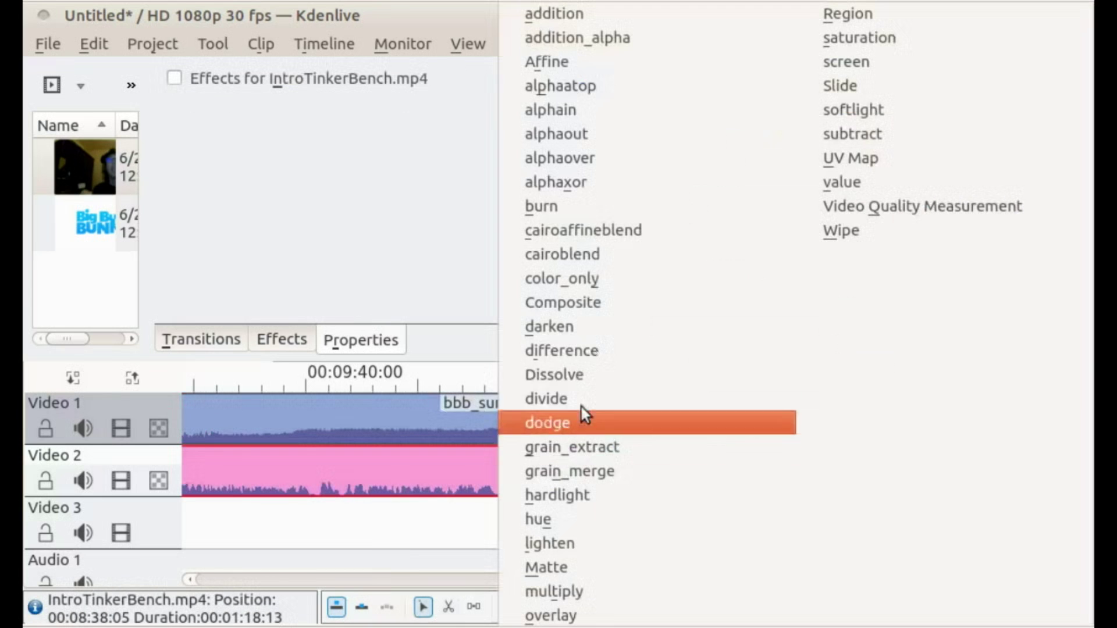
pyautogui.click(588, 361)
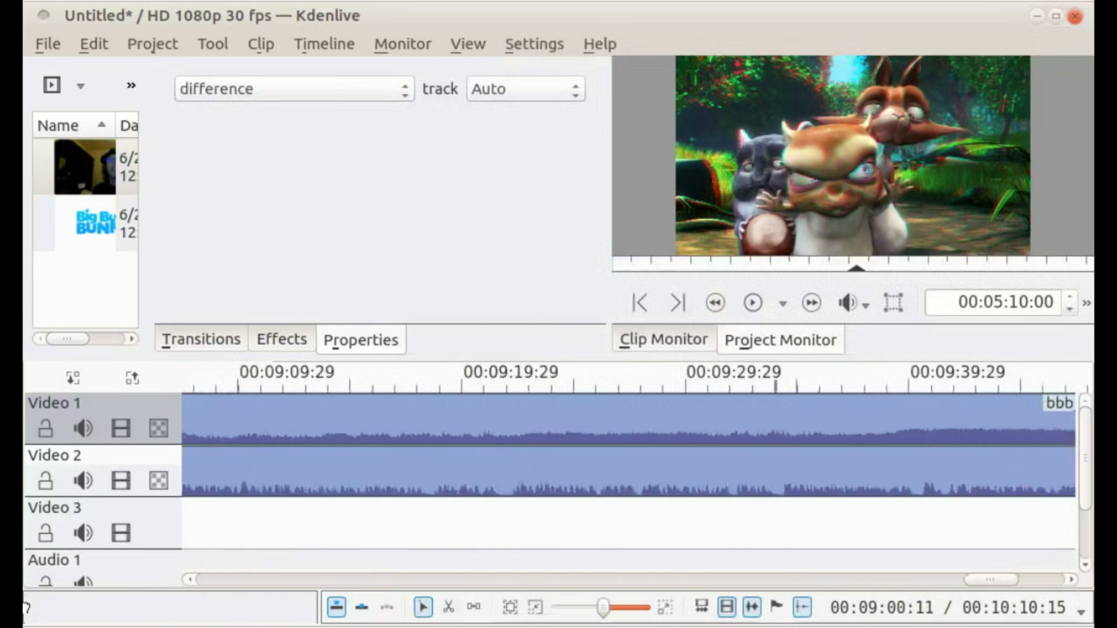
# - Stretch the difference transition's end to about 09:54, up to the overlay transition
pyautogui.click(577, 609)
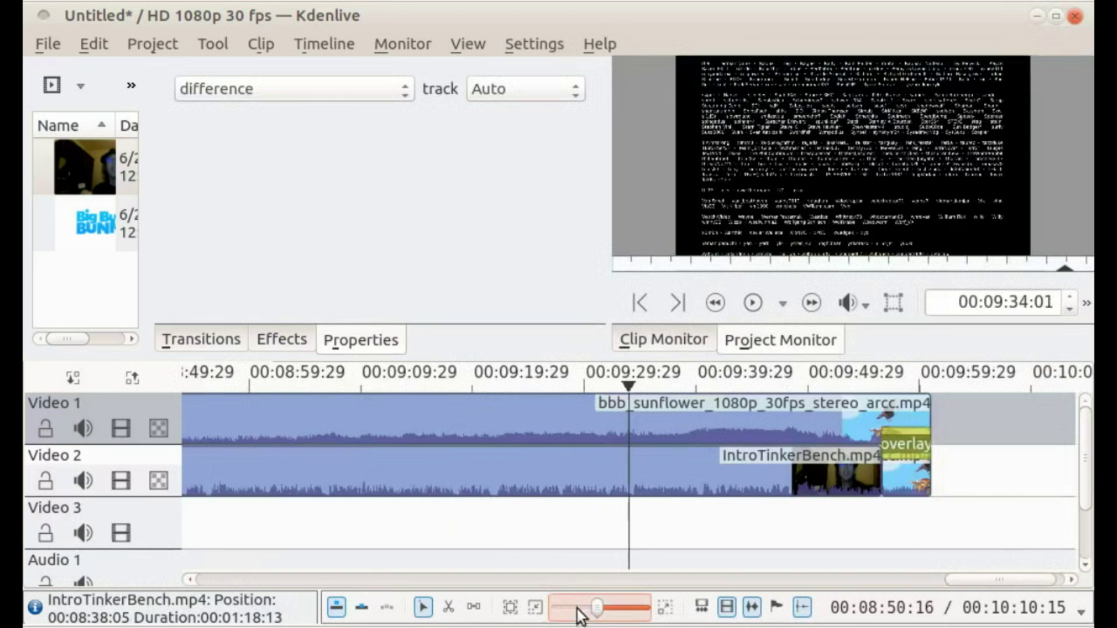
pyautogui.moveTo(948, 580); pyautogui.dragTo(860, 580)
pyautogui.moveTo(738, 442); pyautogui.dragTo(1087, 379)
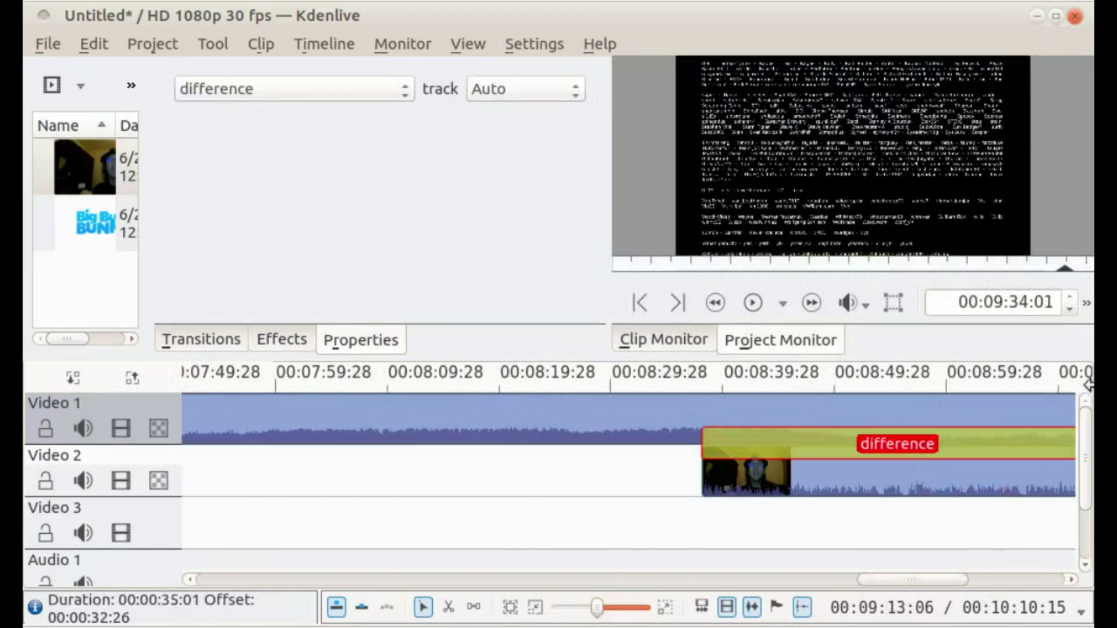
pyautogui.moveTo(944, 580); pyautogui.dragTo(1011, 580)
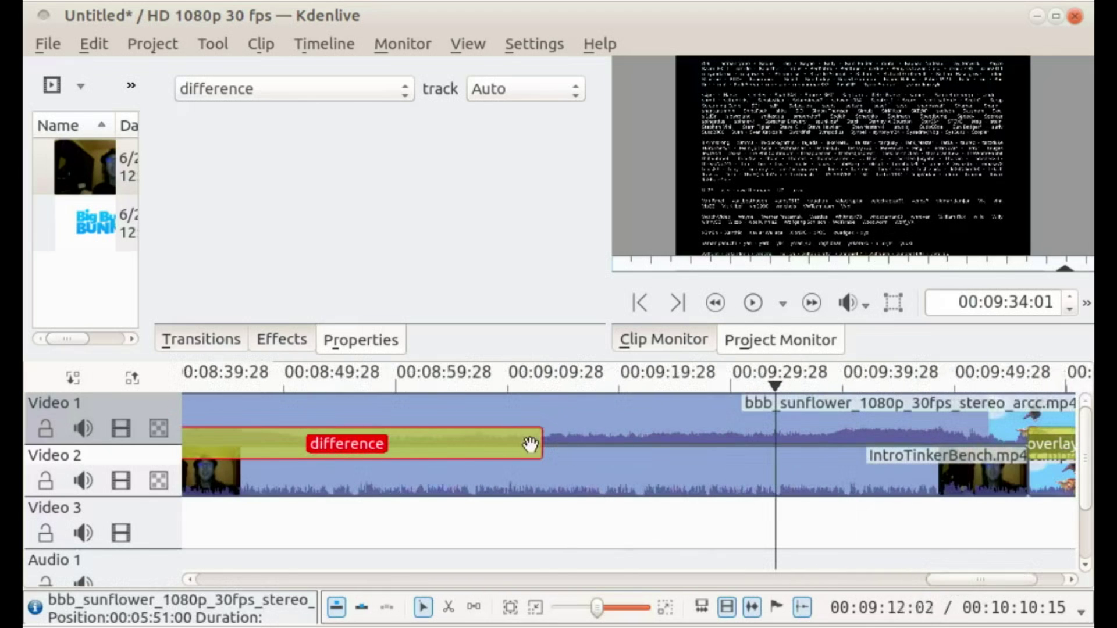
pyautogui.moveTo(527, 445); pyautogui.dragTo(1026, 445)
pyautogui.moveTo(958, 580); pyautogui.dragTo(986, 583)
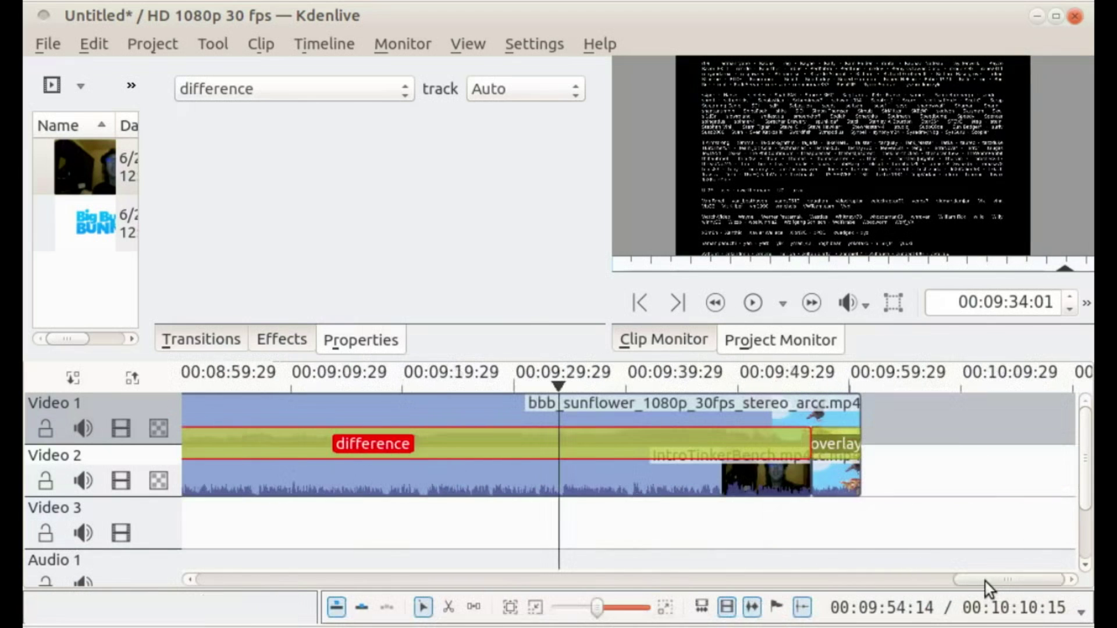
pyautogui.click(647, 608)
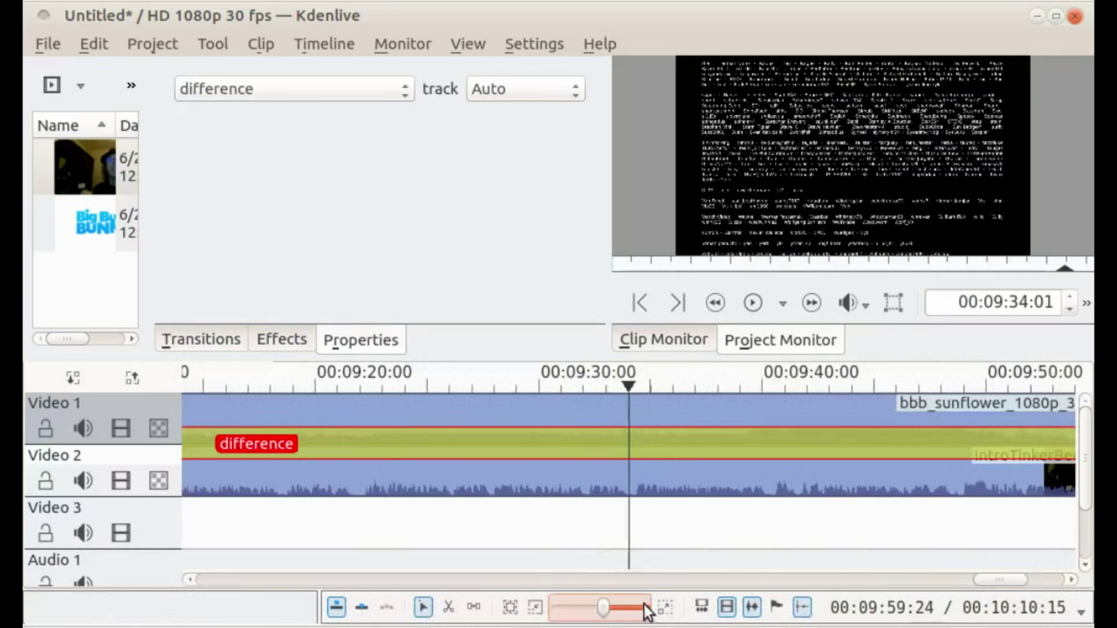
pyautogui.moveTo(1000, 580); pyautogui.dragTo(1032, 581)
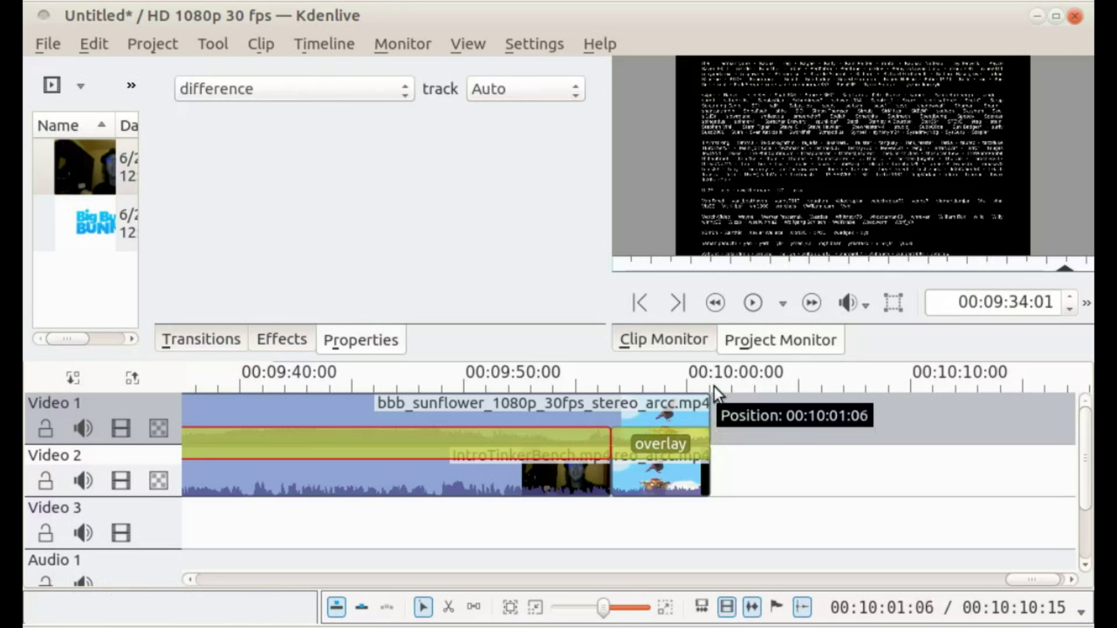
# - Cut the Big Buck Bunny clip at 00:10:00 and delete the 29-frame leftover piece
pyautogui.press('x')
pyautogui.click(689, 408)
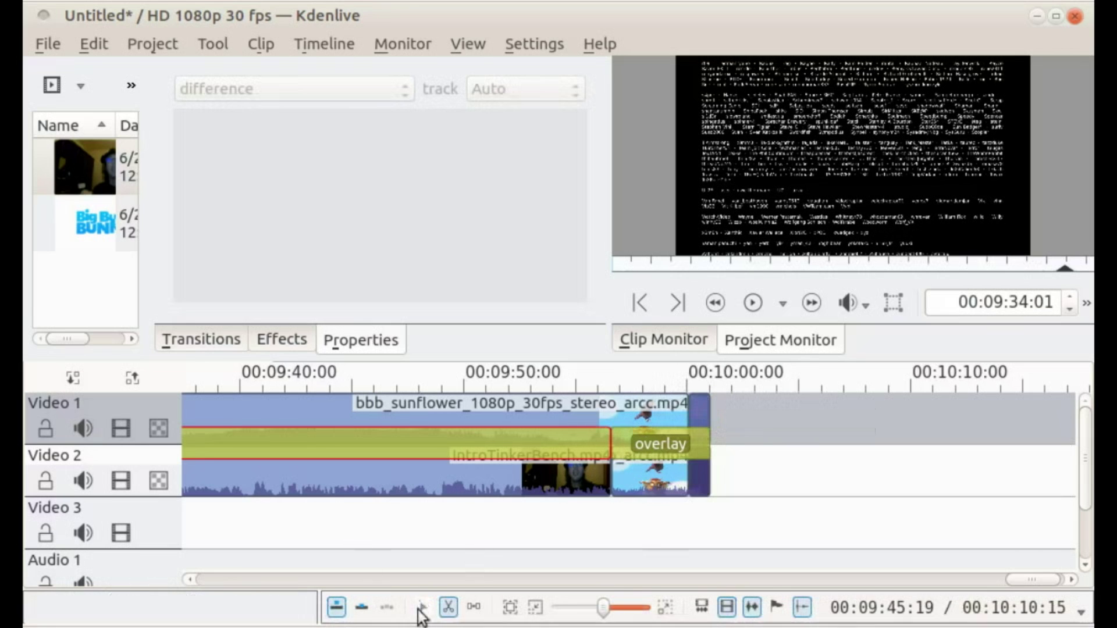
pyautogui.click(423, 607)
pyautogui.click(700, 466)
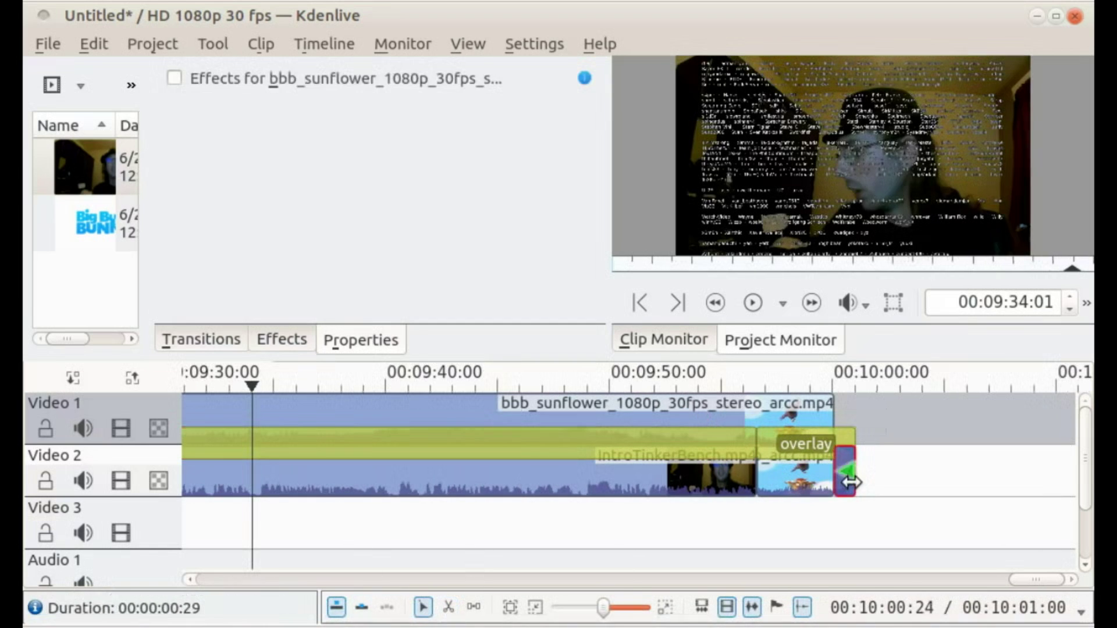
pyautogui.press('Delete')
pyautogui.click(853, 449)
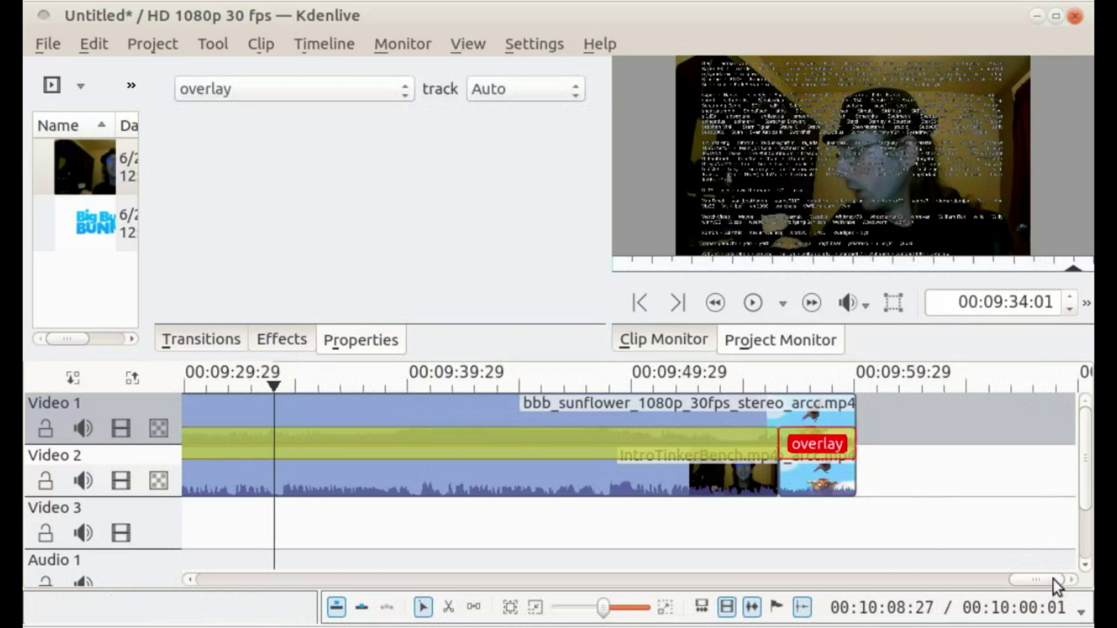
# - Save the project as VideoBench1080p via Save As
pyautogui.click(51, 43)
pyautogui.click(118, 169)
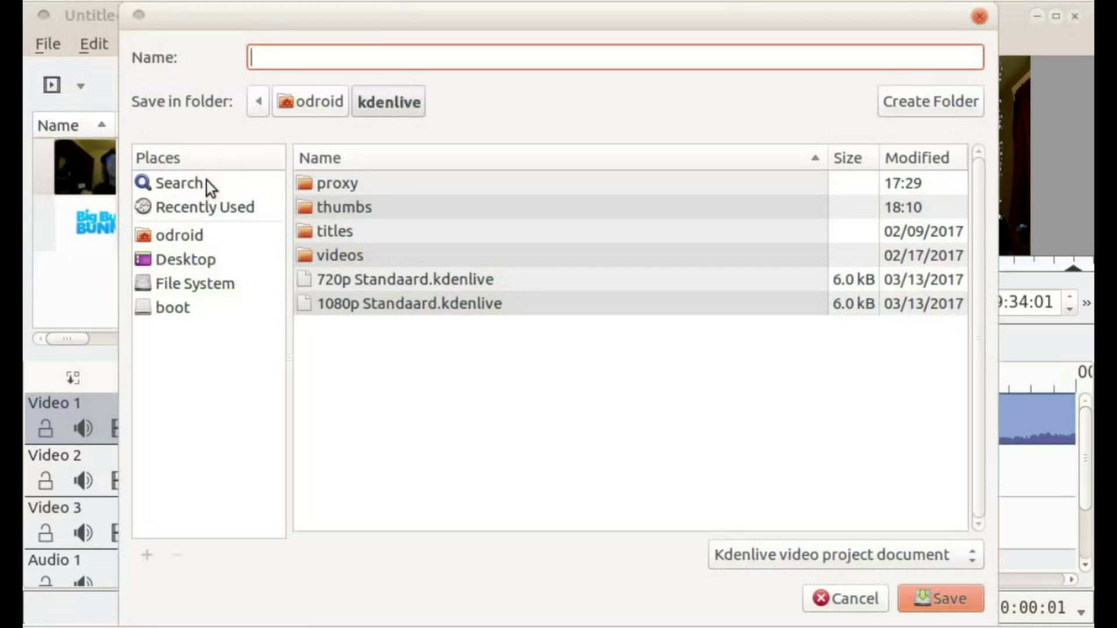
pyautogui.write('VideoBench1080')
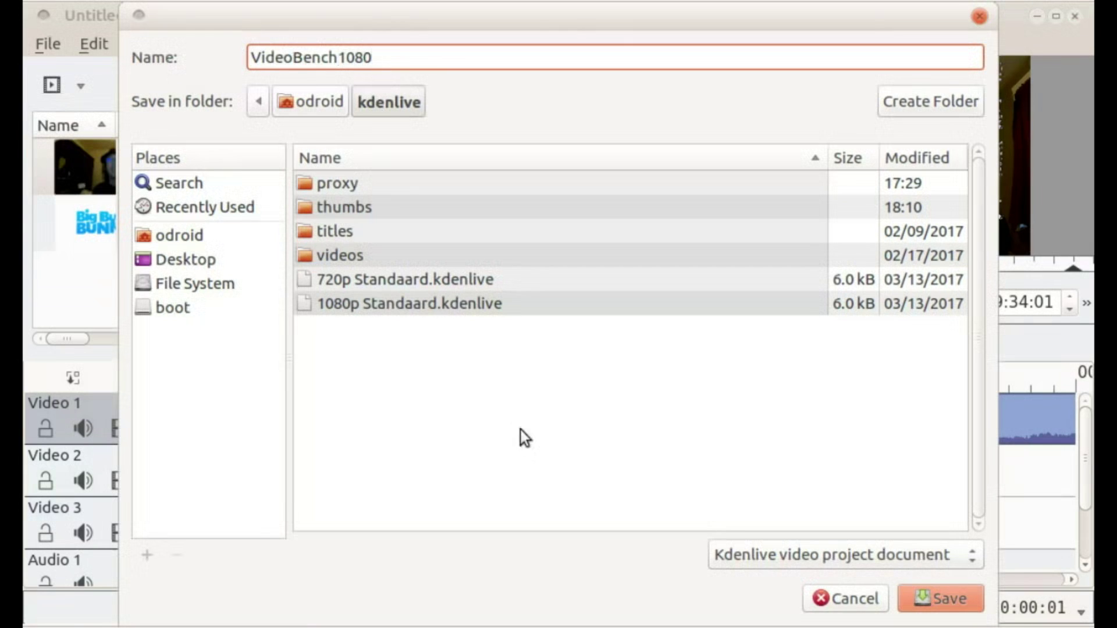
pyautogui.write('p')
pyautogui.click(914, 603)
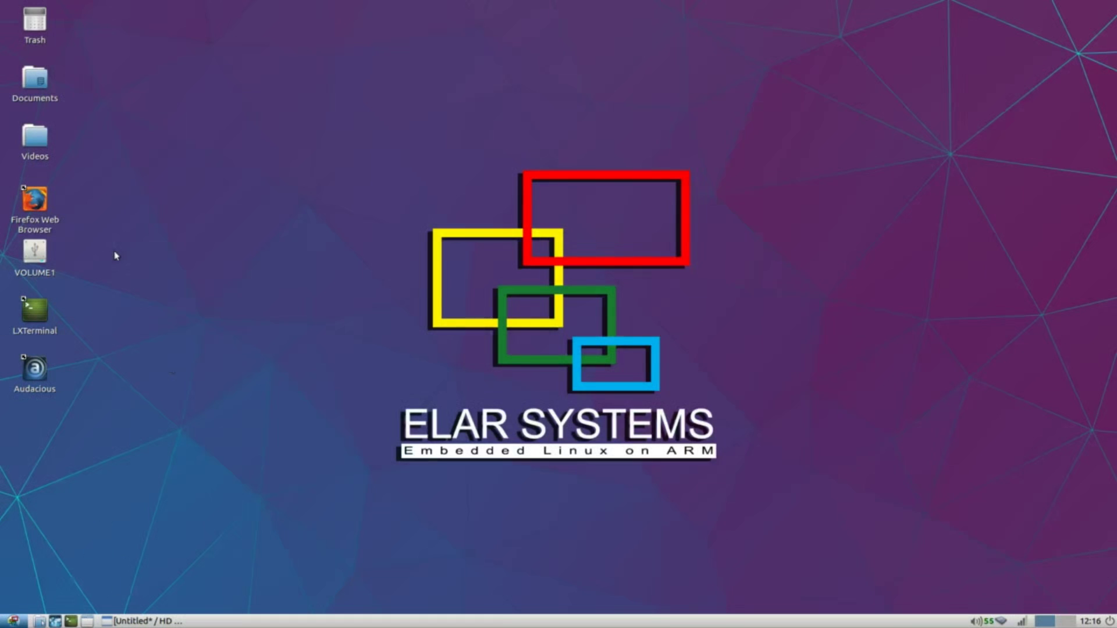
# - Restore the Kdenlive window to see Bench1080.mp4 finished rendering in 01:12:15
pyautogui.click(145, 620)
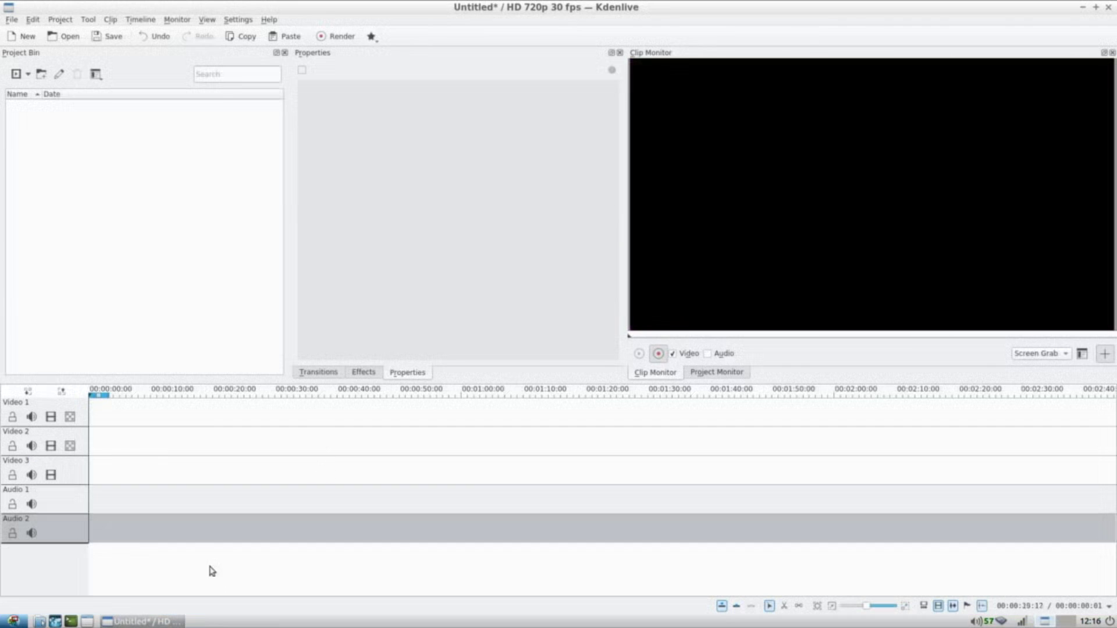
pyautogui.click(1083, 9)
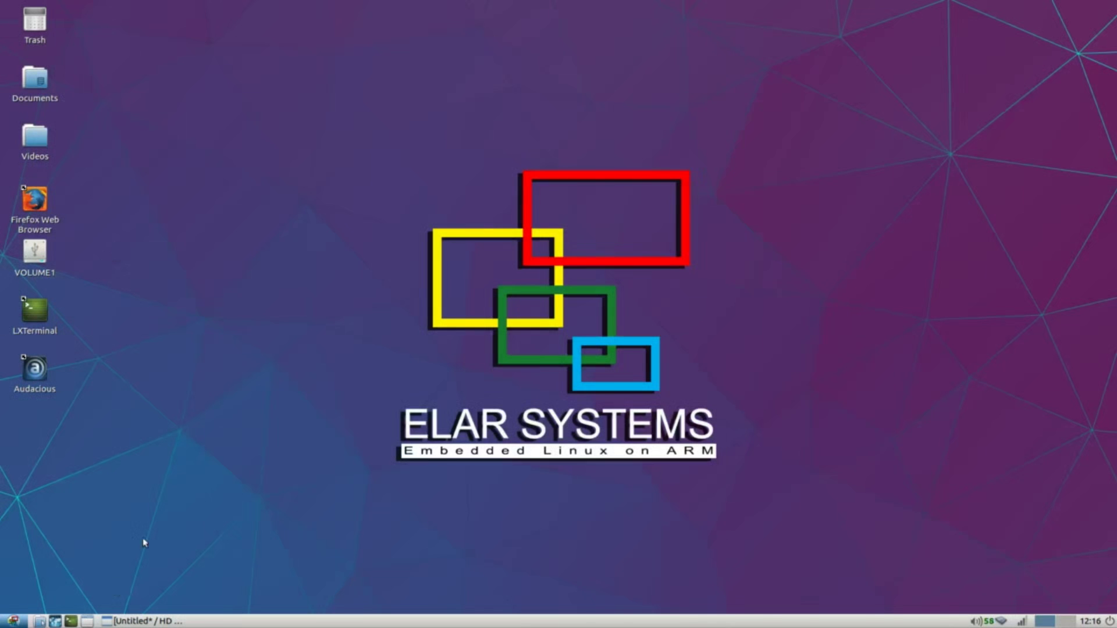
pyautogui.click(145, 621)
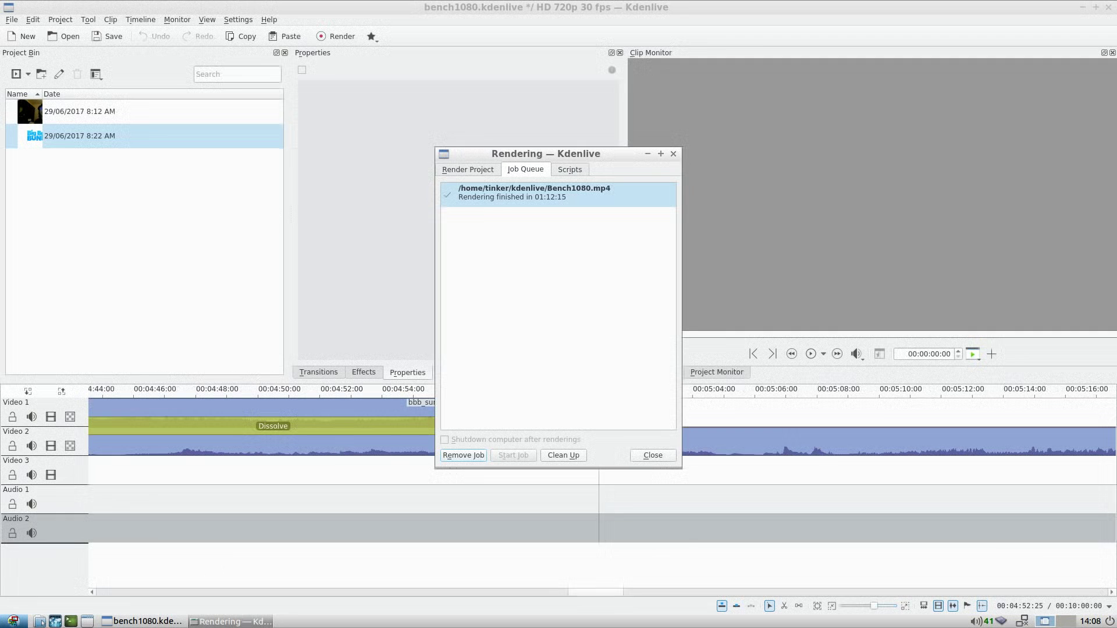